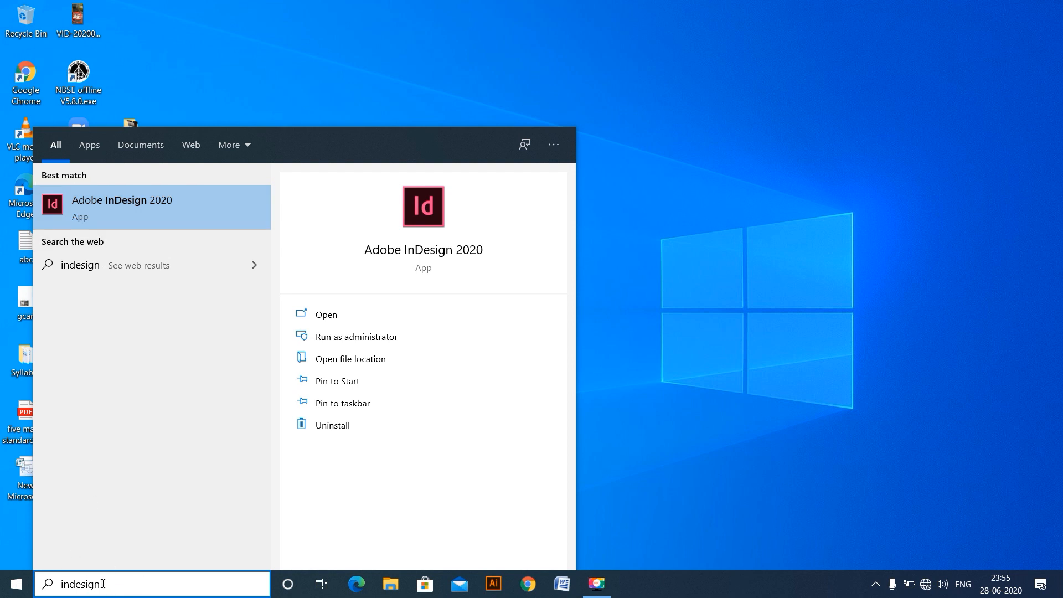
- Launch Adobe InDesign by running the command "indesign"
key("super+r")
left_click(247, 423)
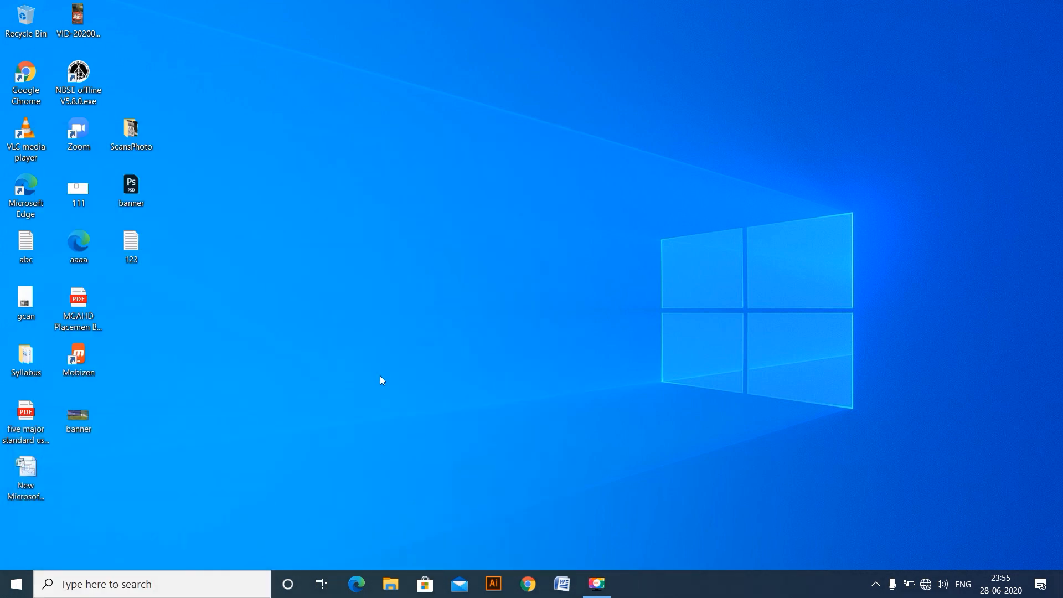
key("super+r")
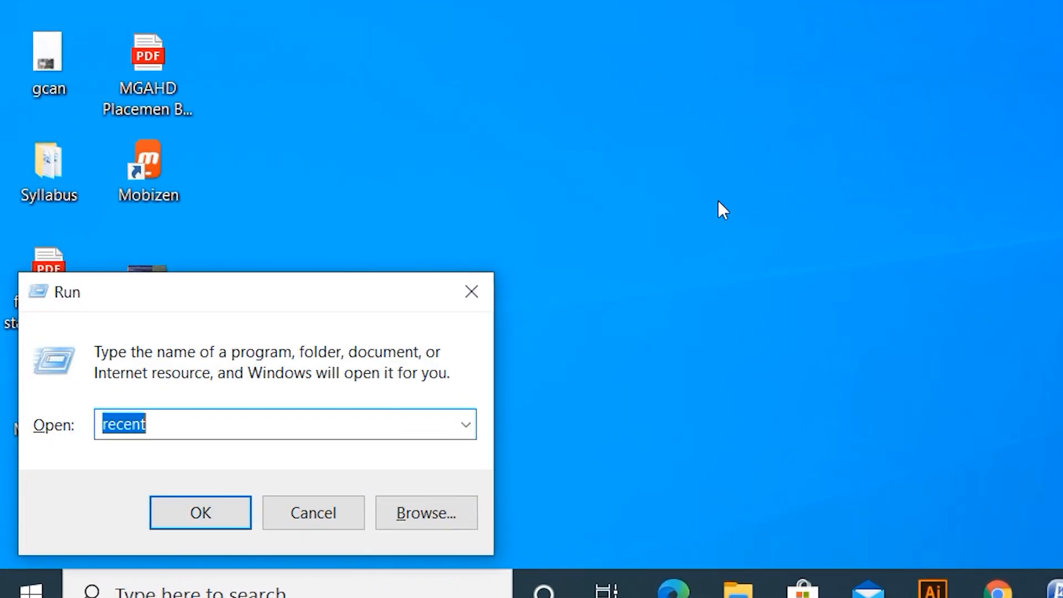
type("indesign")
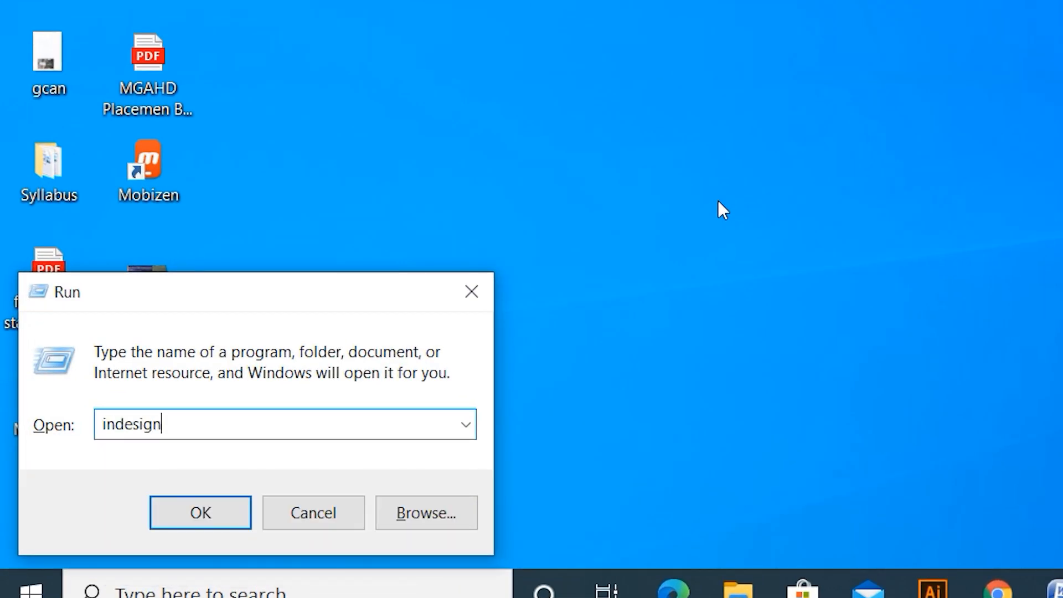
key("Return")
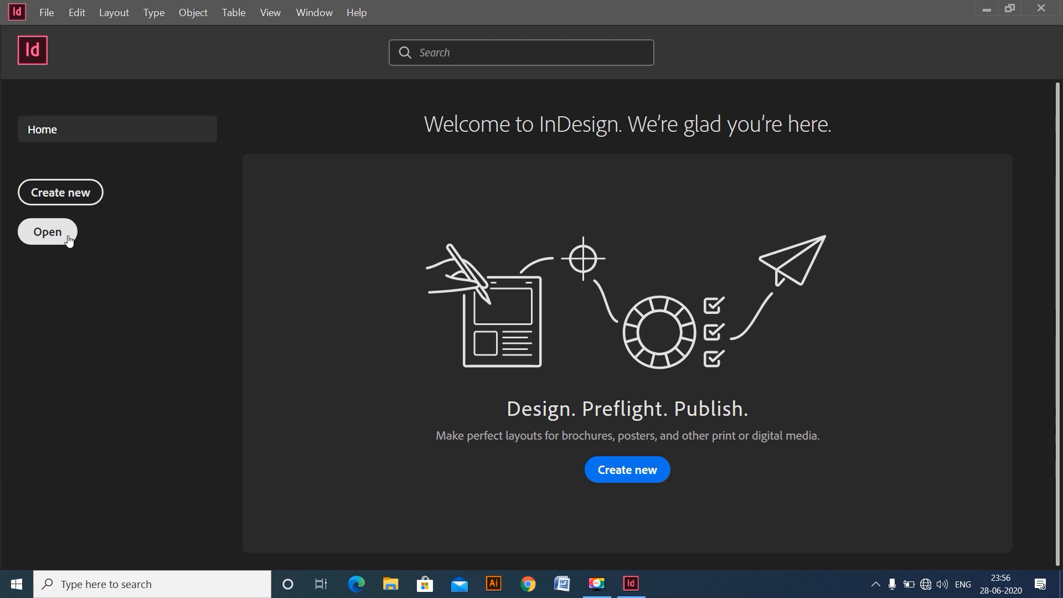
left_click(55, 11)
mouse_move(77, 13)
left_click(367, 76)
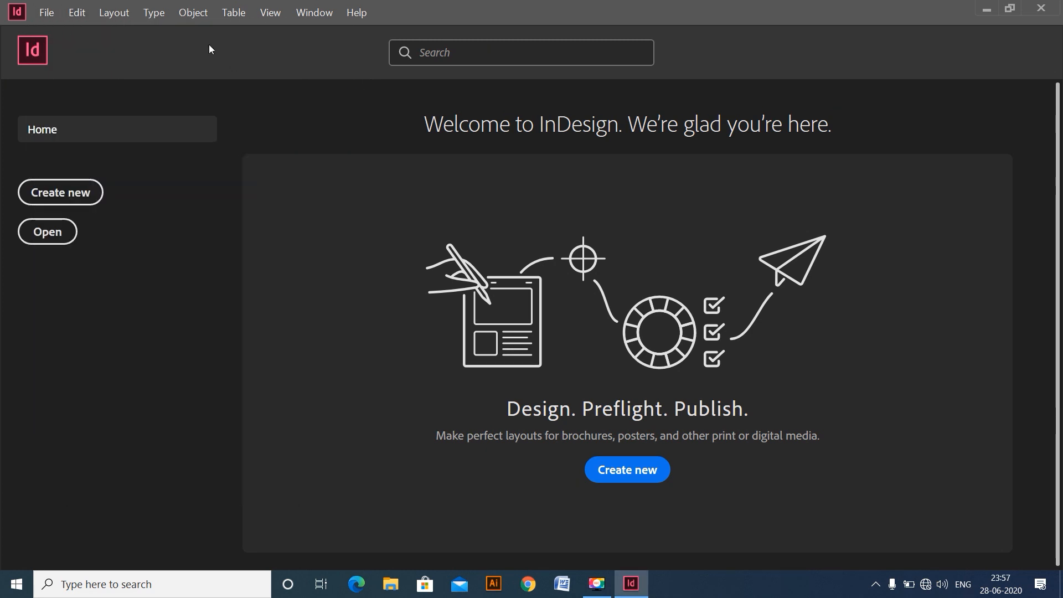
left_click(51, 11)
mouse_move(100, 28)
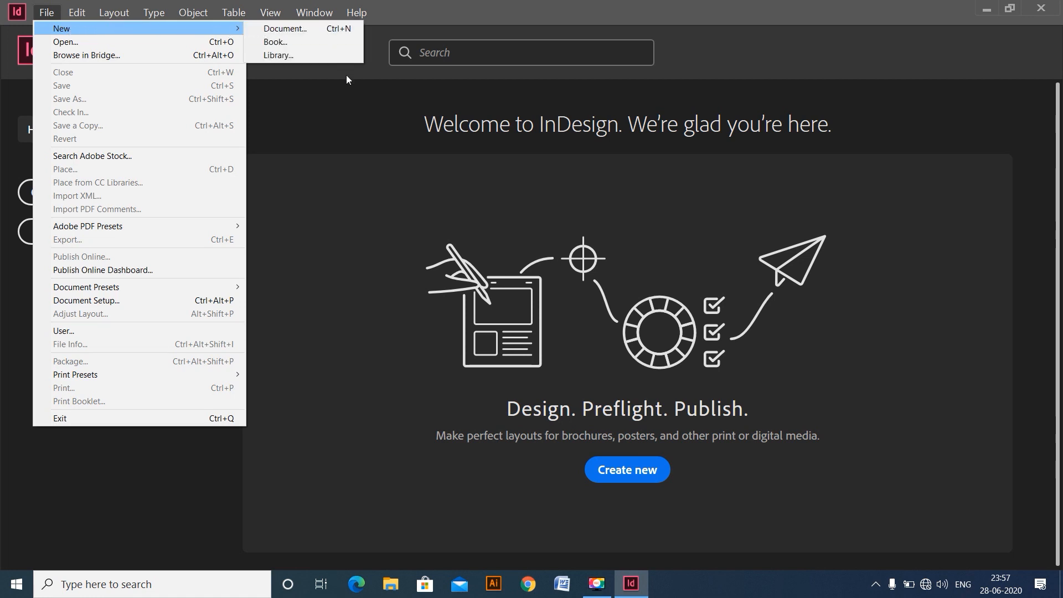
left_click(351, 94)
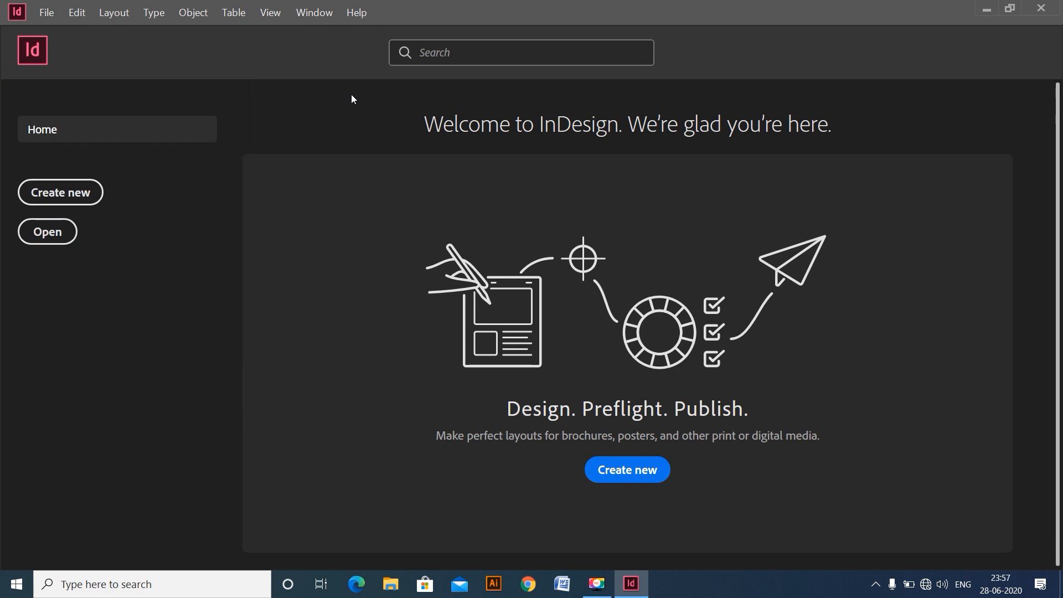
- Start a new document and review the Recent, Saved, Print, Web and Mobile document presets
left_click(84, 194)
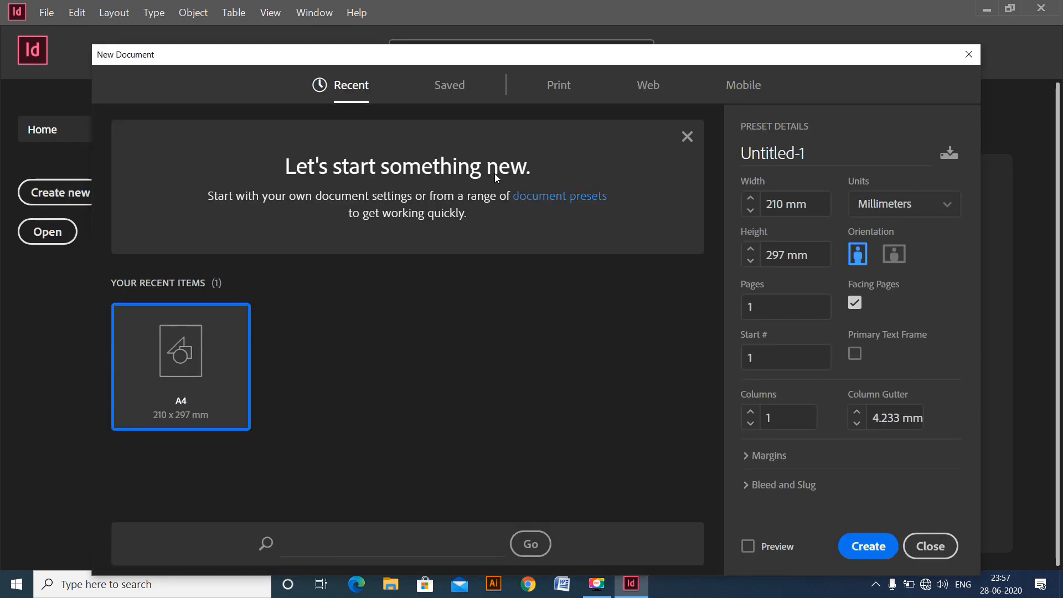
left_click_drag(504, 59, 493, 22)
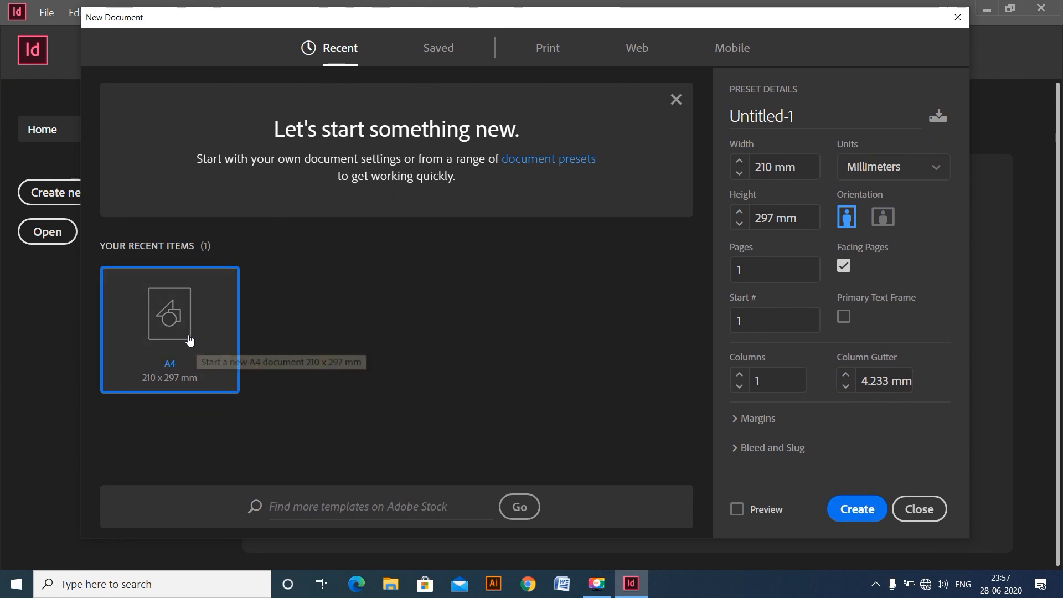
left_click(440, 50)
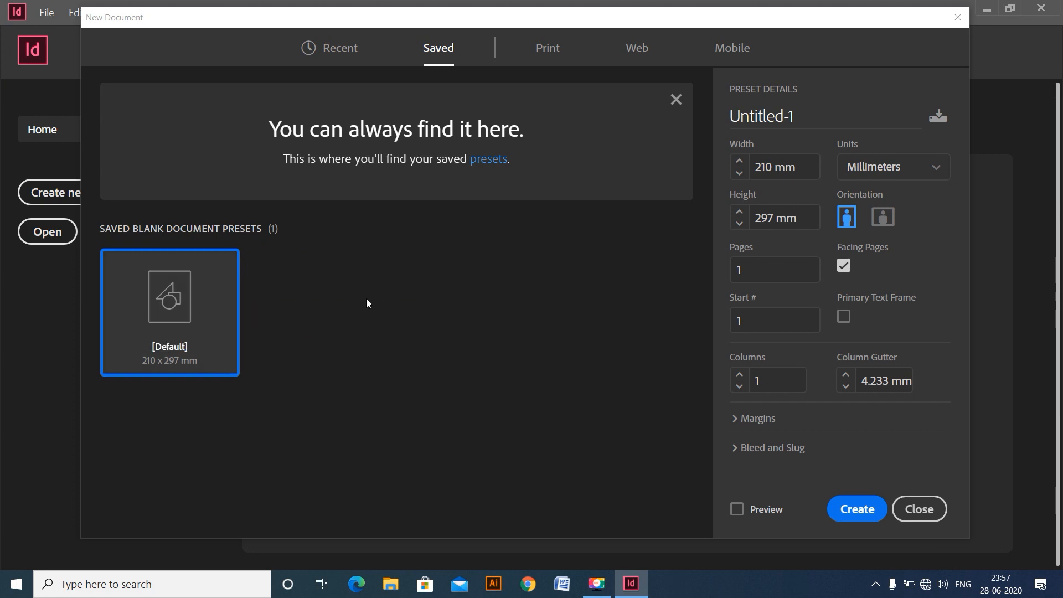
left_click(548, 48)
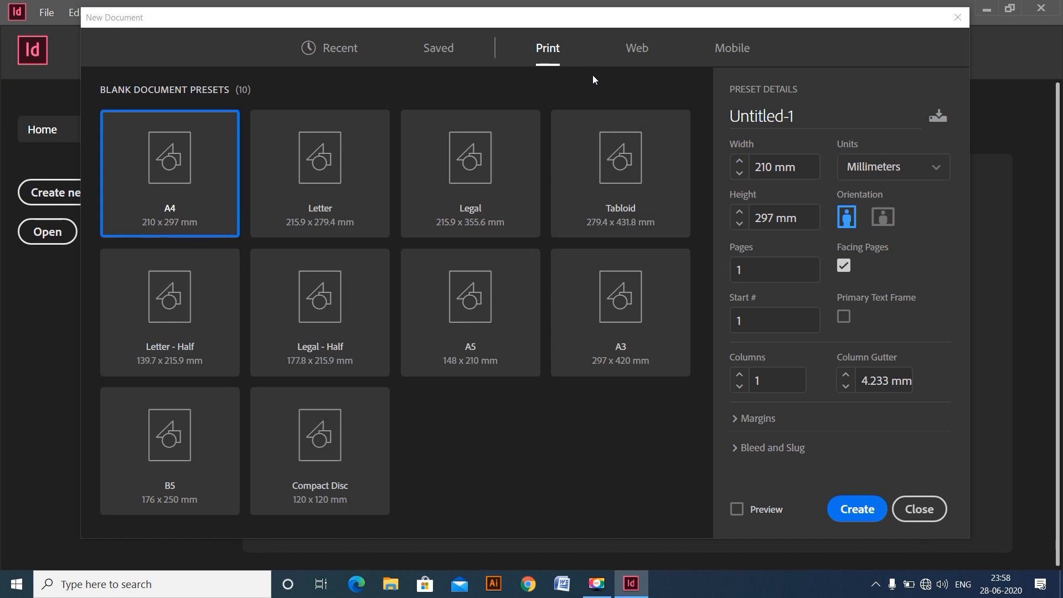
left_click(637, 49)
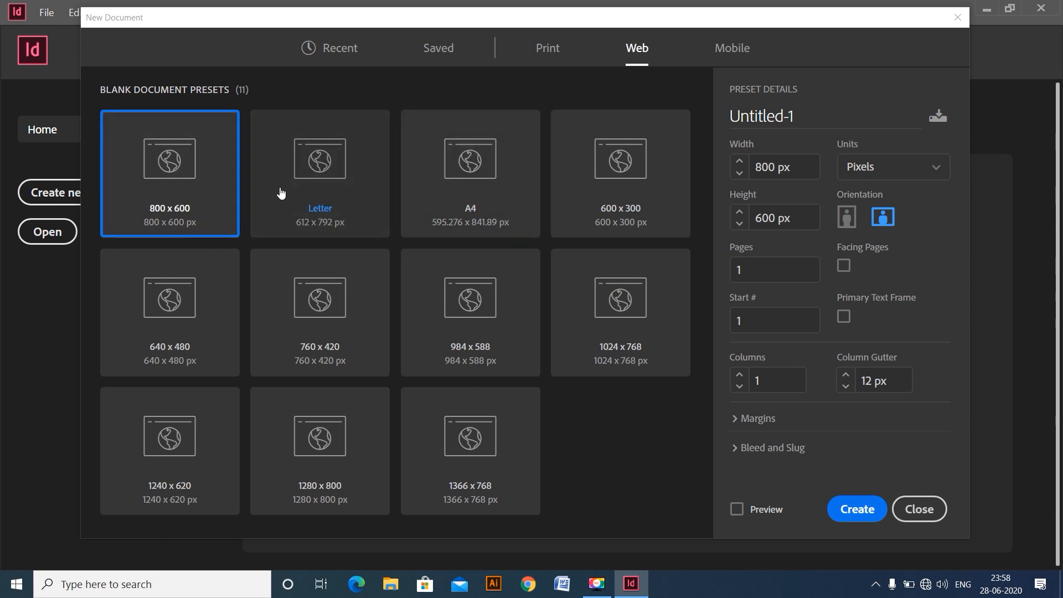
left_click(726, 50)
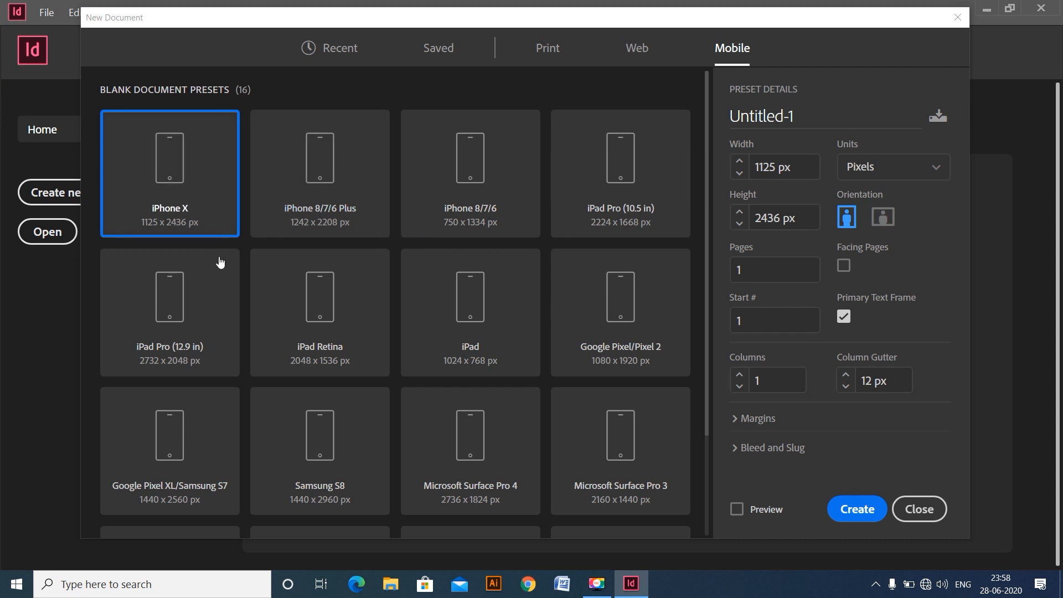
- Create a portrait A4 document from the Print presets and close it again
left_click(539, 53)
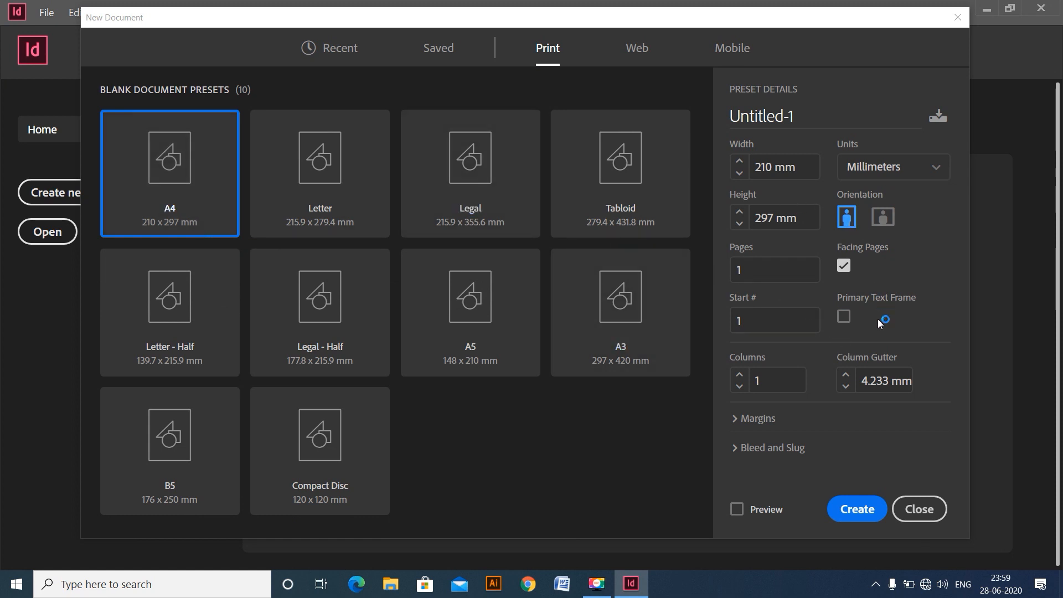
left_click(871, 504)
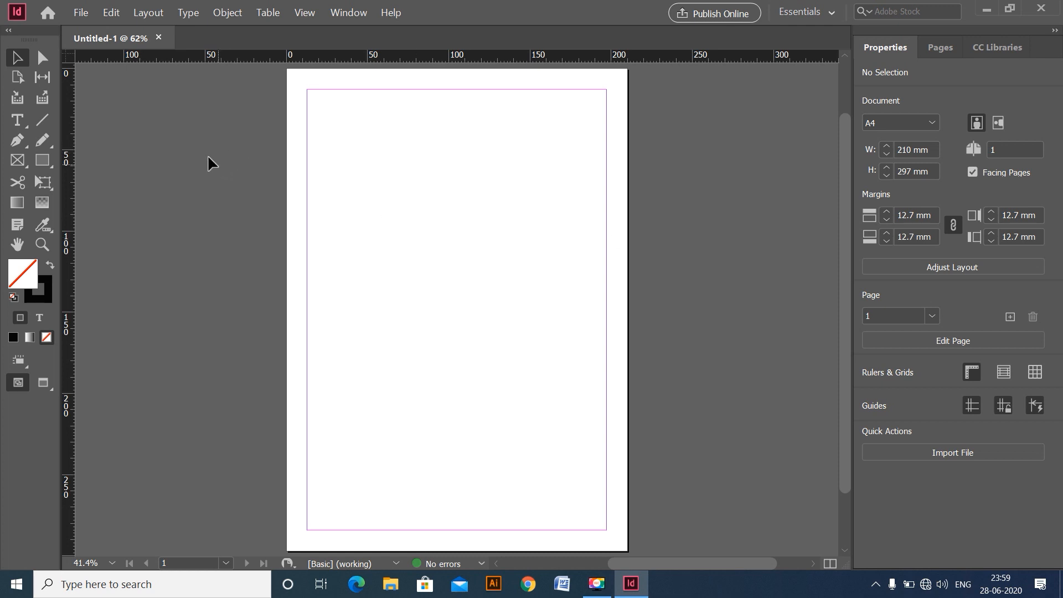
left_click(159, 38)
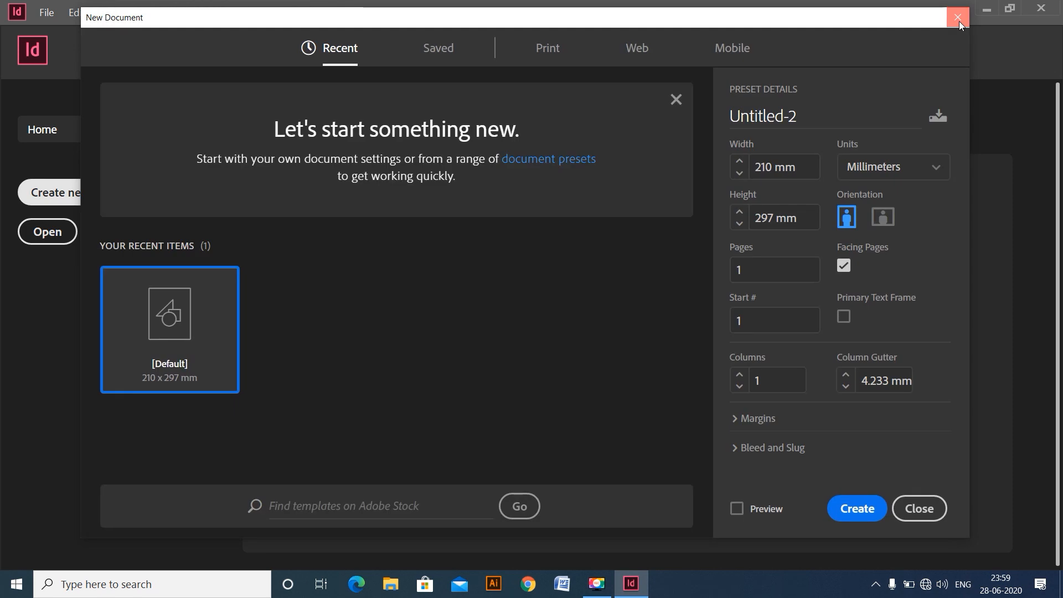
left_click(959, 21)
- Create a new A4 print document with the top, bottom, inside and outside margins all set to 8 mm
left_click(82, 193)
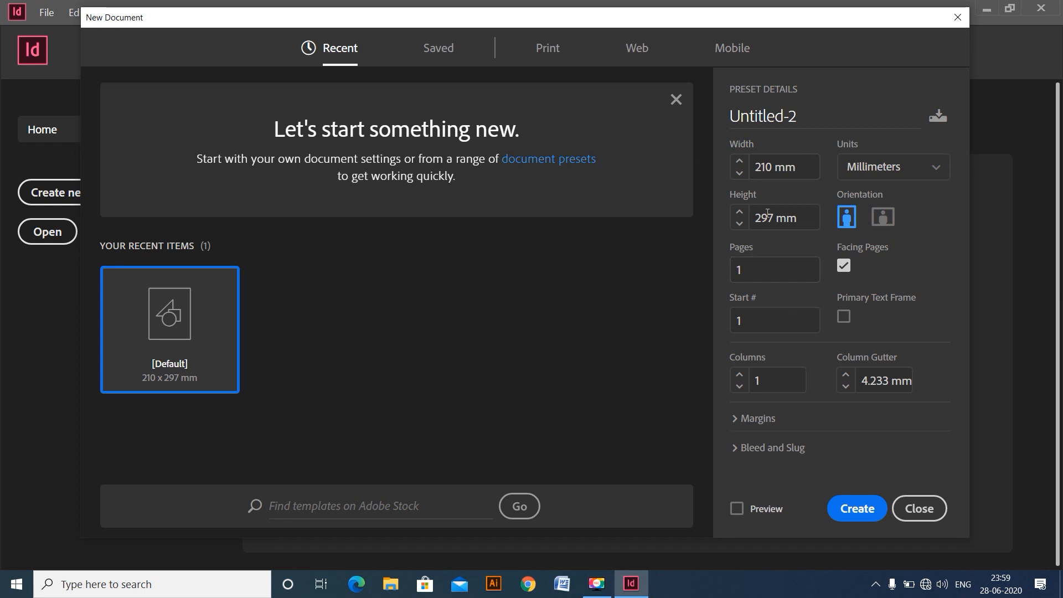
left_click(547, 48)
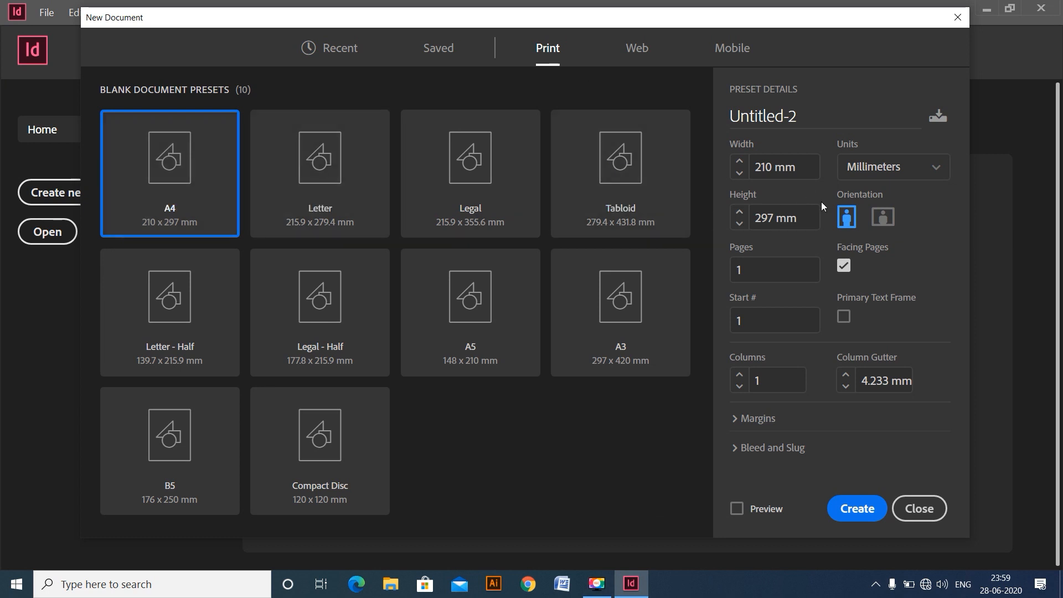
left_click(738, 420)
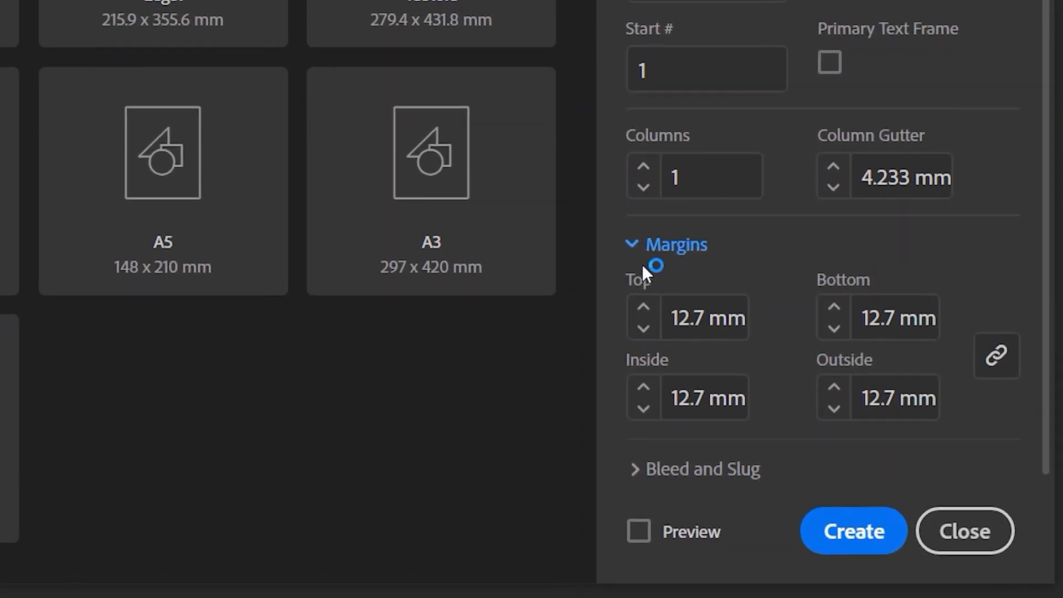
left_click_drag(686, 298, 637, 299)
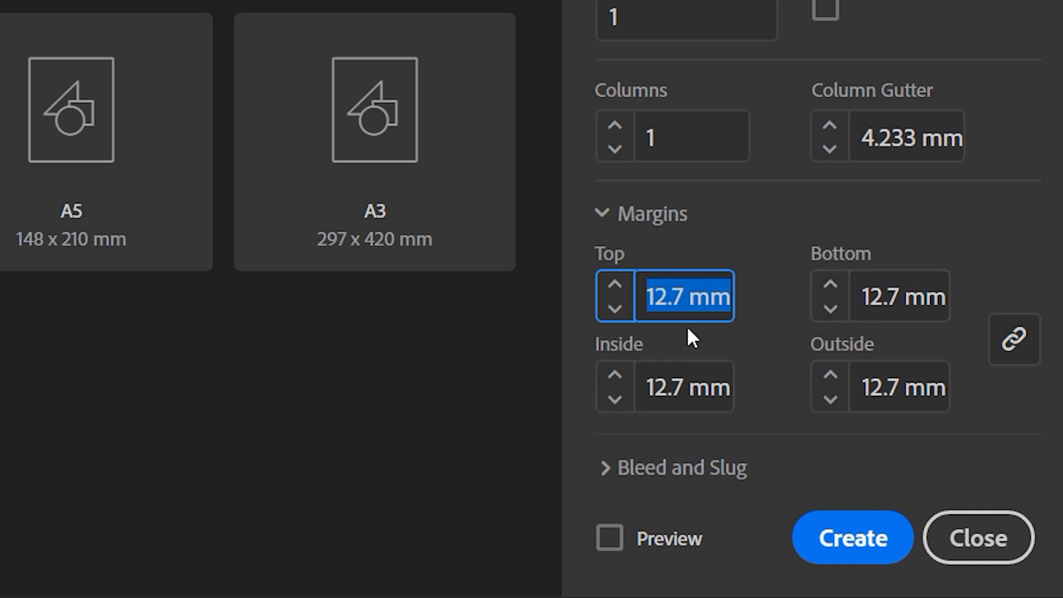
left_click(677, 298)
left_click_drag(683, 299, 645, 306)
type("8")
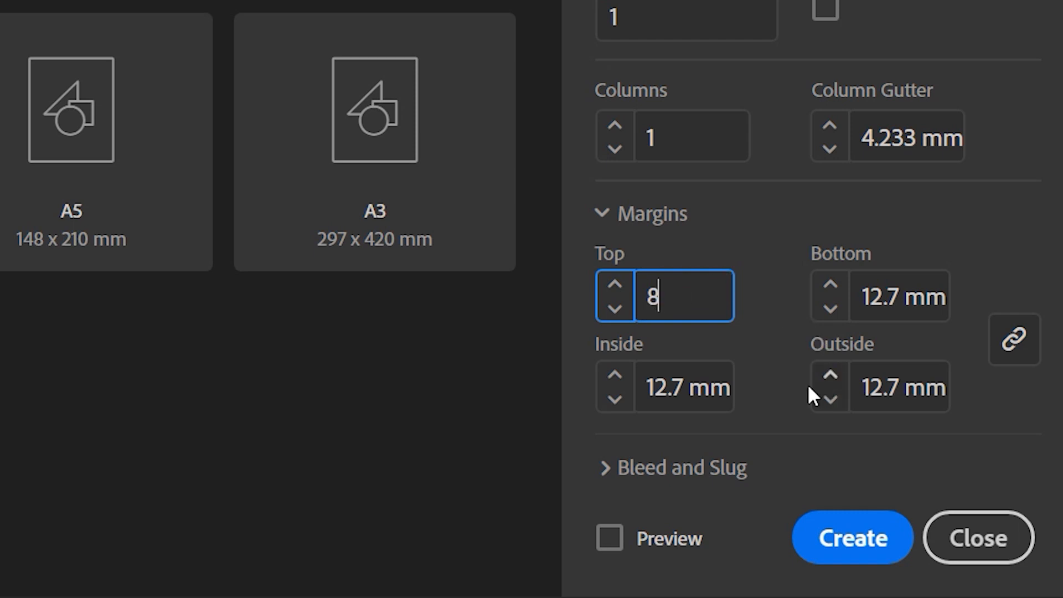
key("ctrl+a")
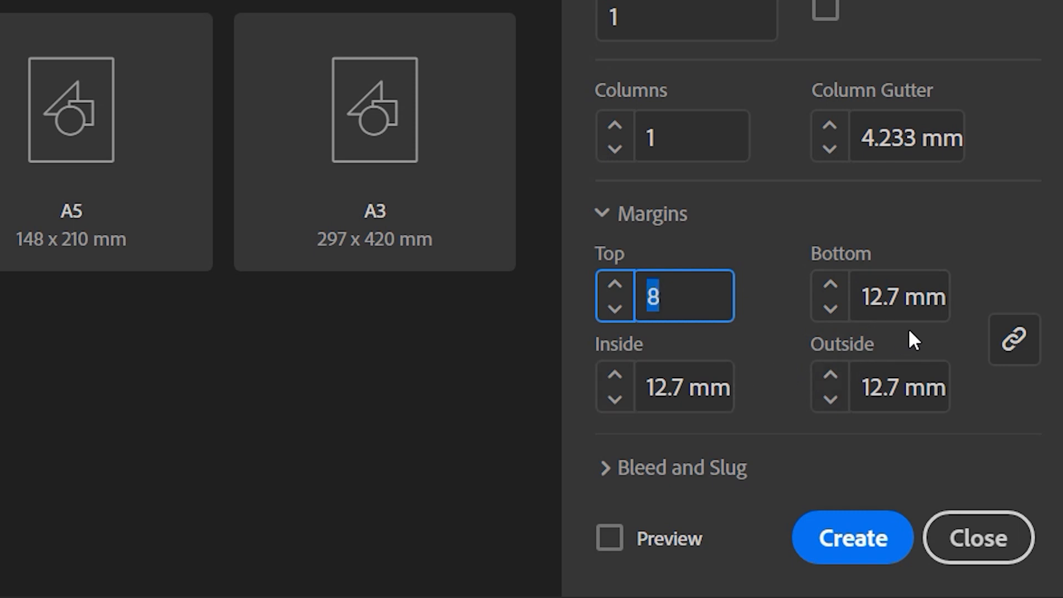
left_click(1007, 337)
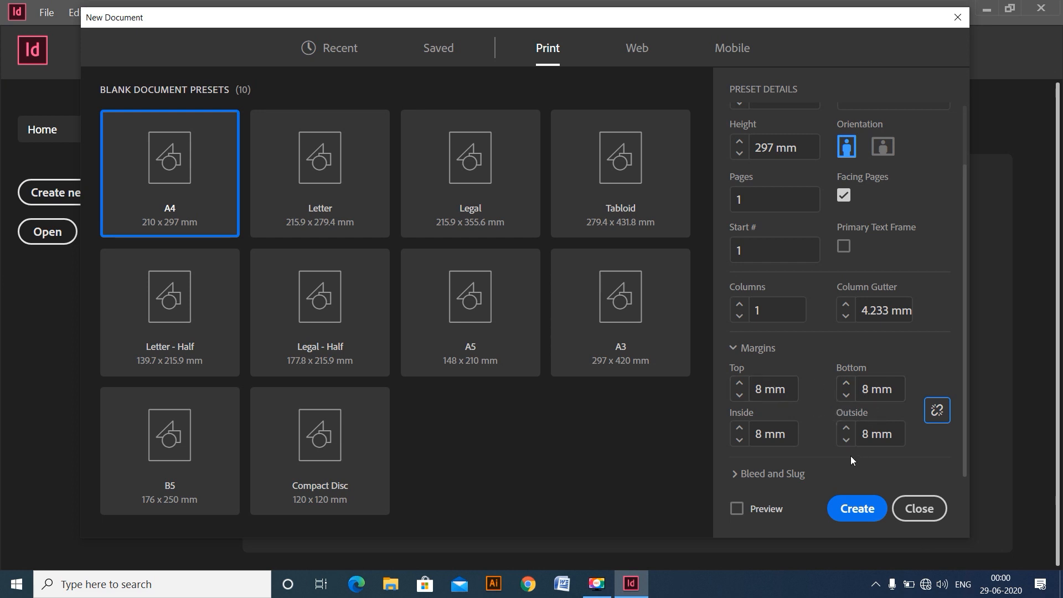
left_click(843, 510)
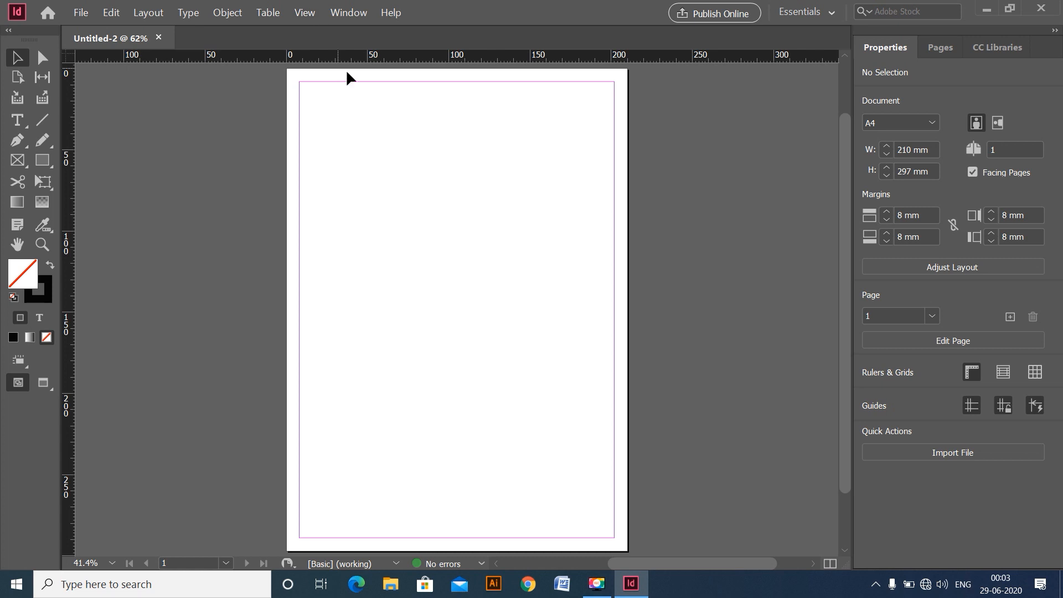
- Look through the list of available panels, and hide and restore all panels around the page
left_click(349, 12)
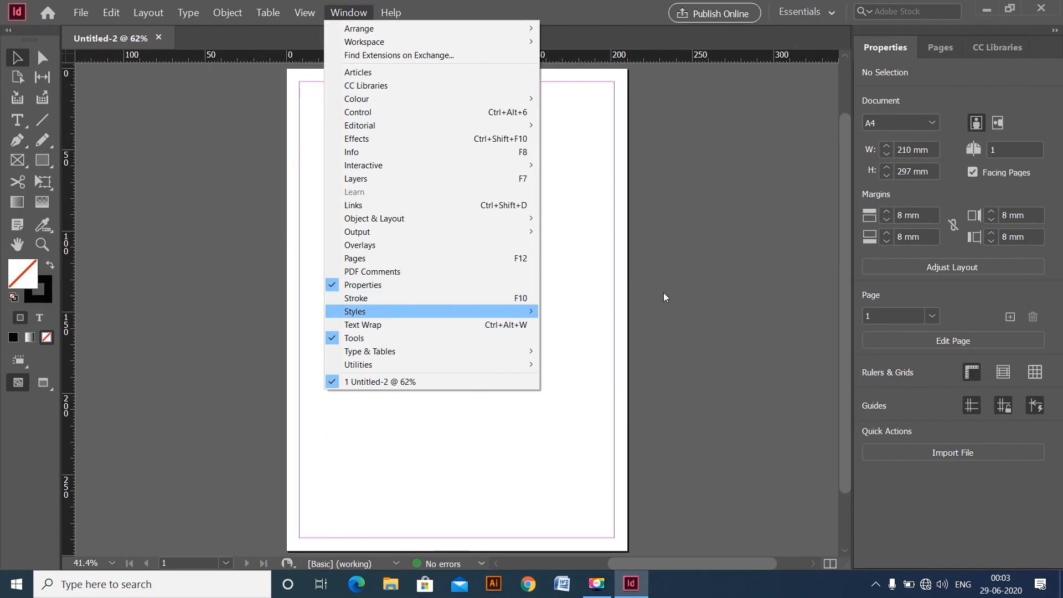
left_click(798, 162)
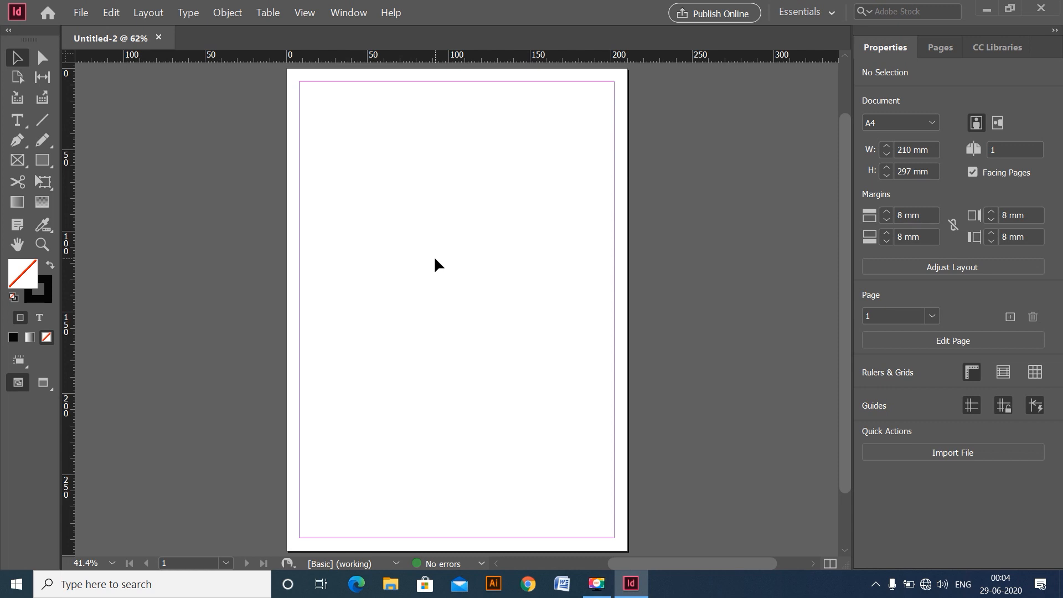
key("Tab")
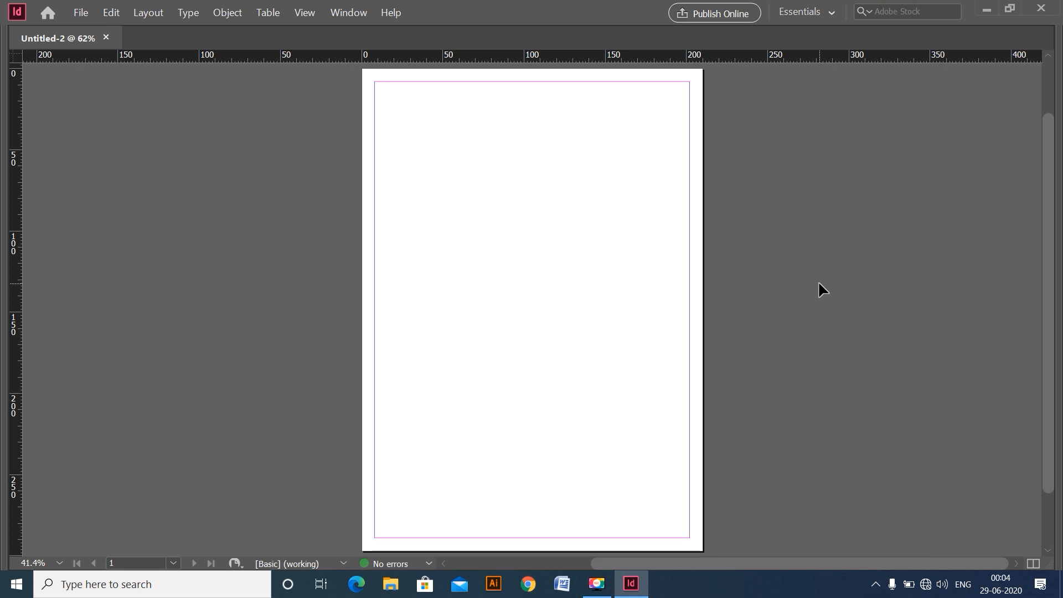
key("Tab")
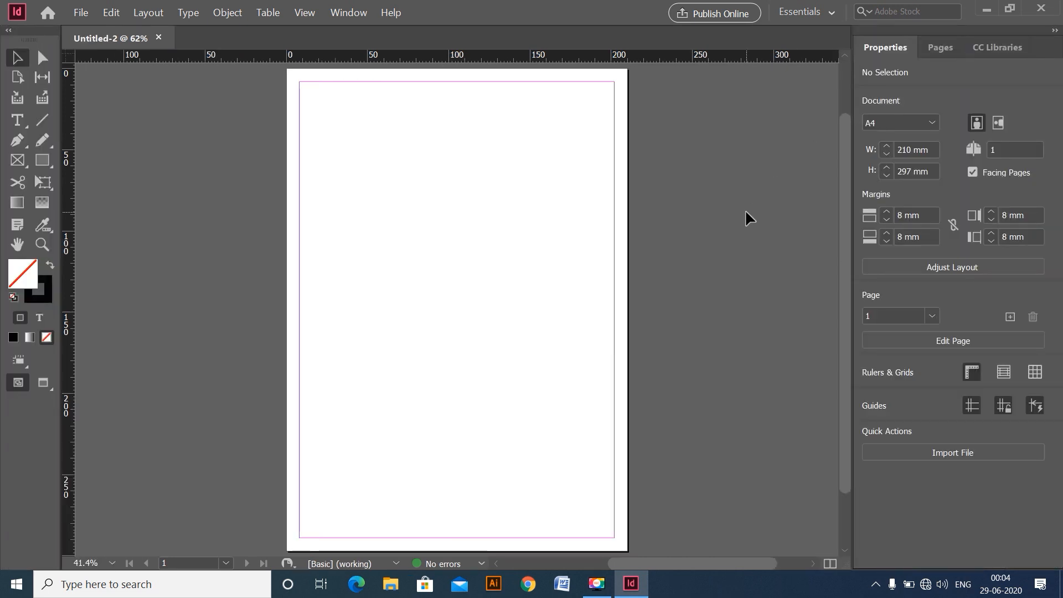
- Draw a rectangle about 83 by 73 mm in the upper part of the page and fill it with the [Registration] swatch
left_click(41, 161)
left_click_drag(340, 122, 476, 241)
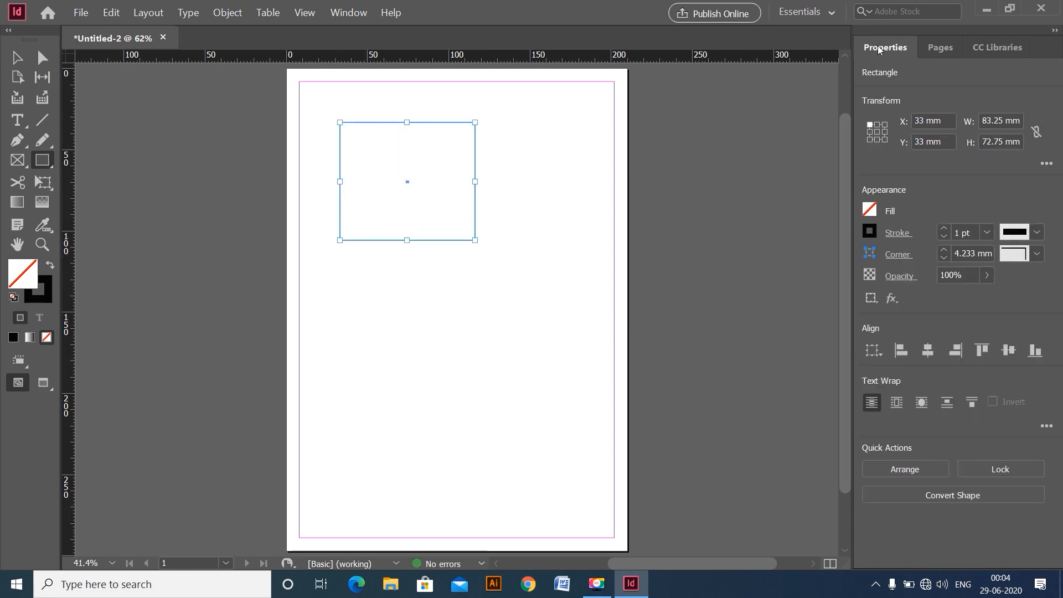
left_click(875, 213)
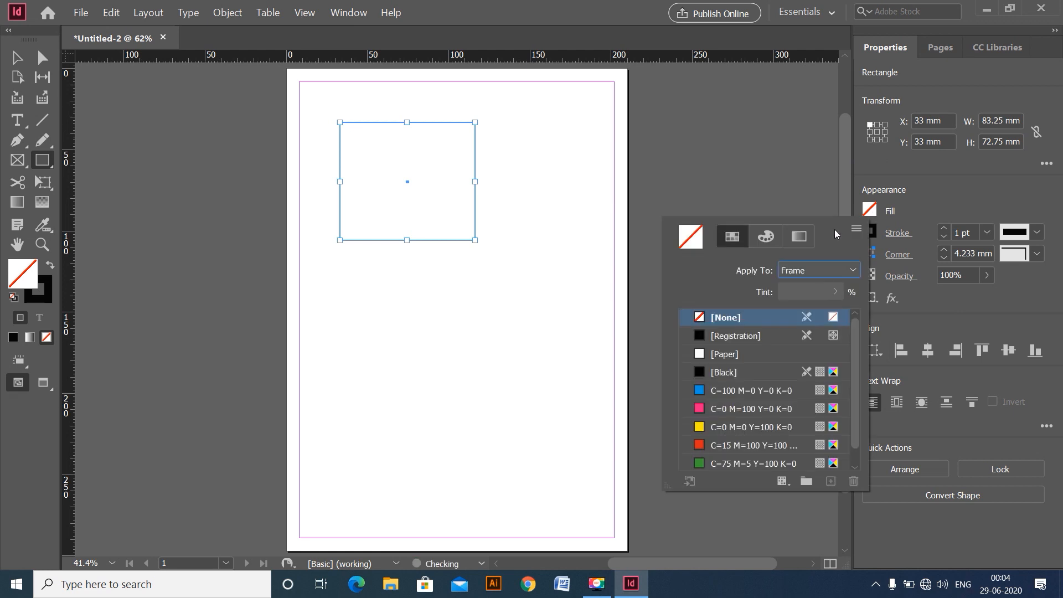
left_click(708, 338)
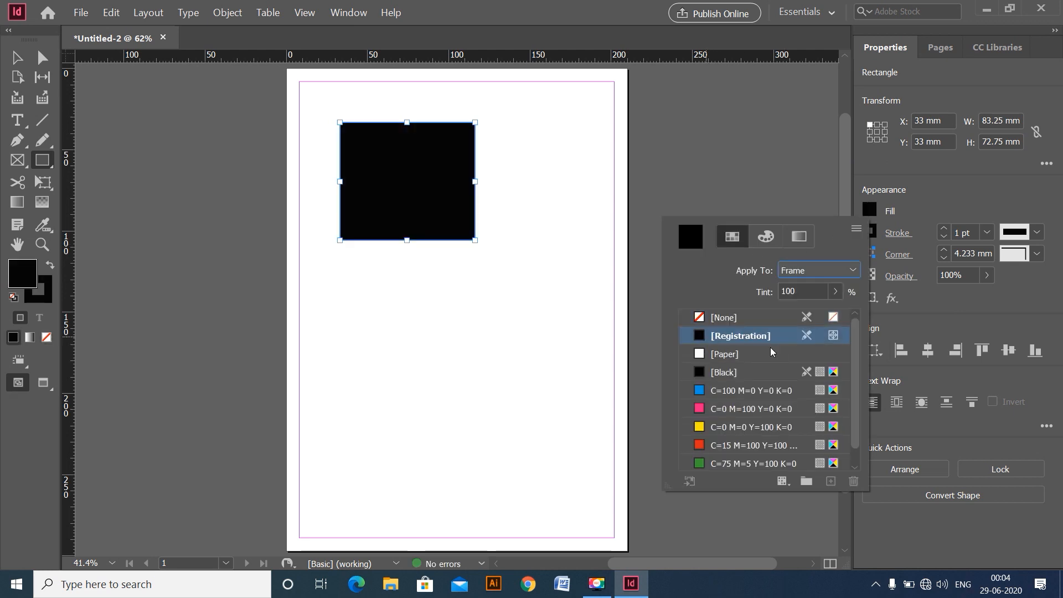
- Set the rectangle's stroke colour to the magenta swatch C=0 M=100 Y=0 K=0
left_click(877, 235)
left_click(873, 234)
left_click(872, 234)
left_click(870, 236)
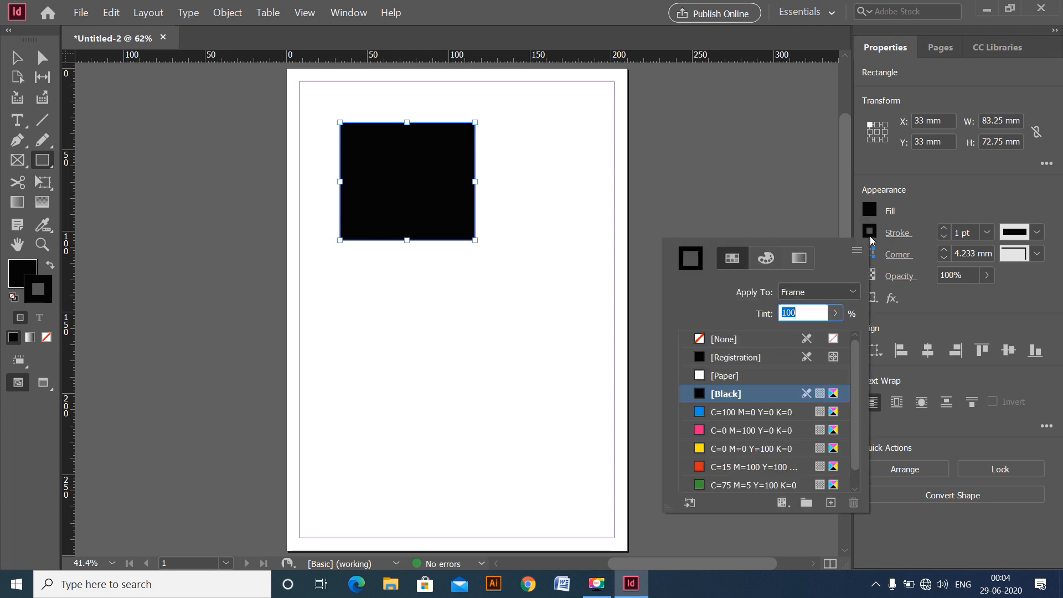
left_click(726, 430)
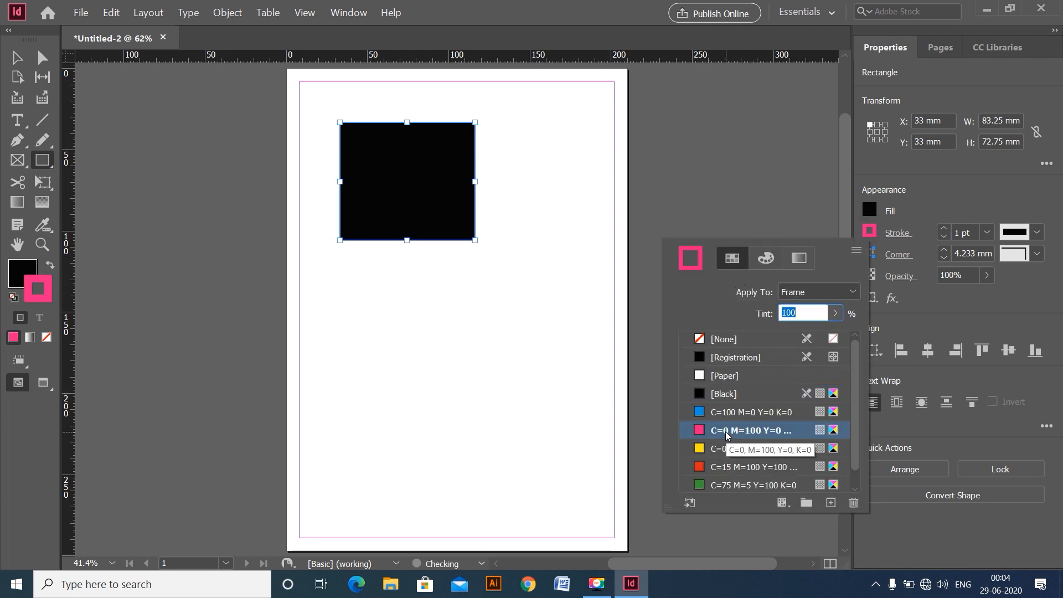
left_click(18, 60)
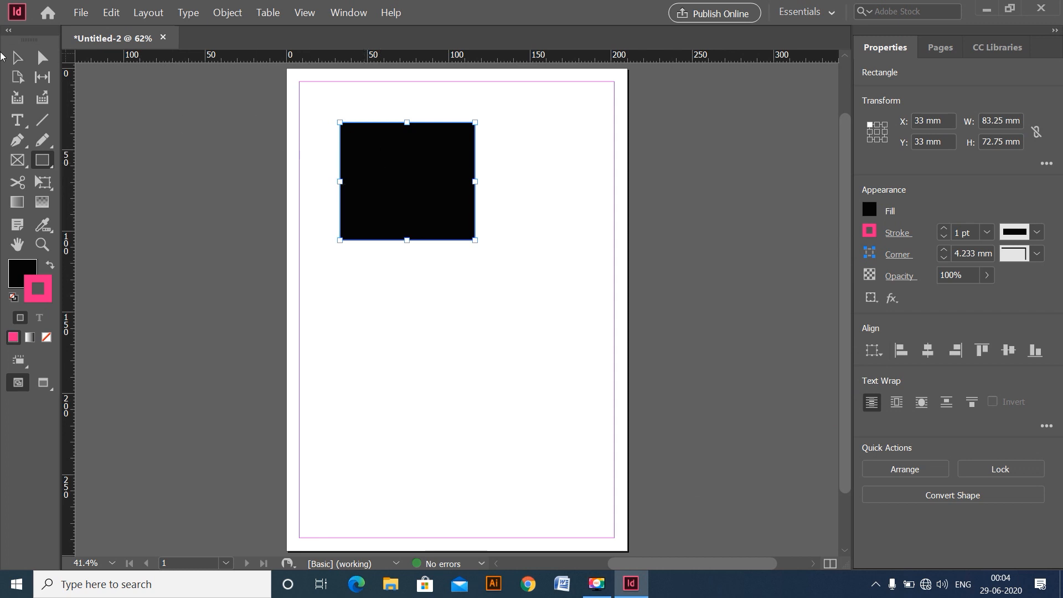
- Move the rectangle to about X 45 mm, Y 50 mm with the Selection tool, and display the document's page overview
left_click(13, 60)
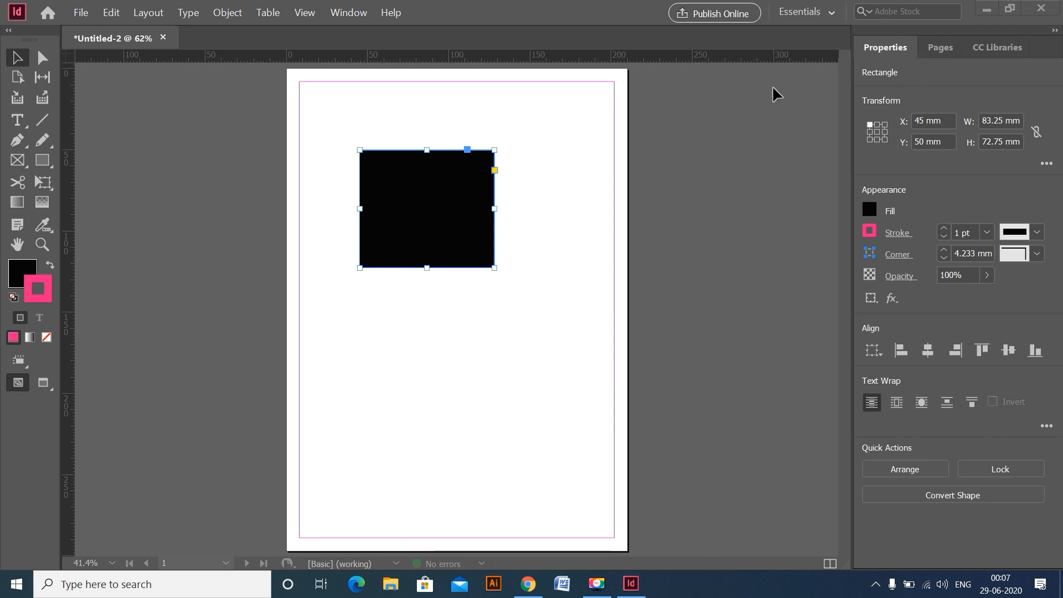
left_click(930, 48)
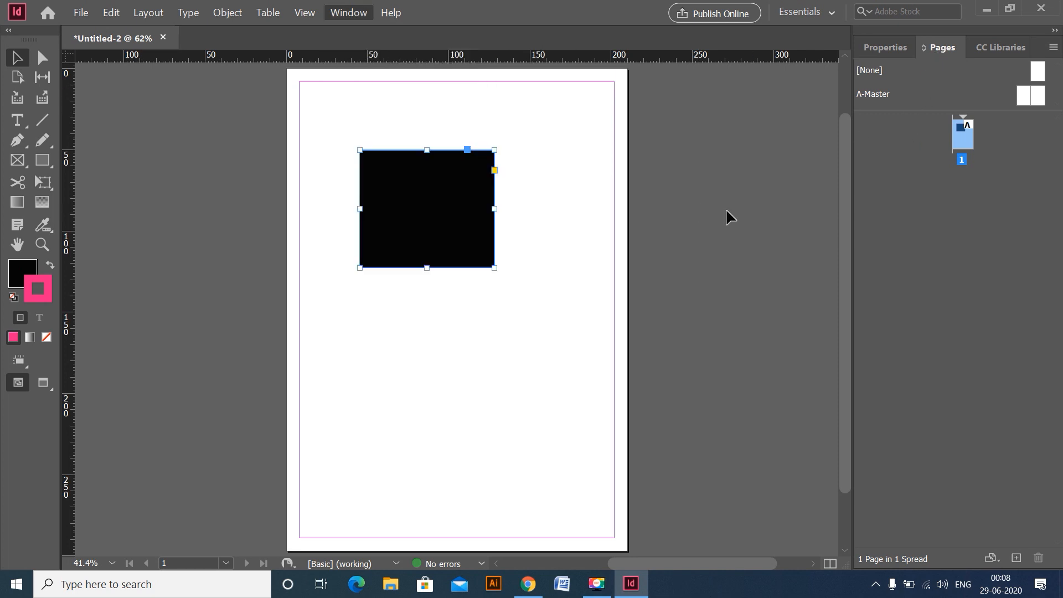
left_click(728, 210)
left_click(341, 14)
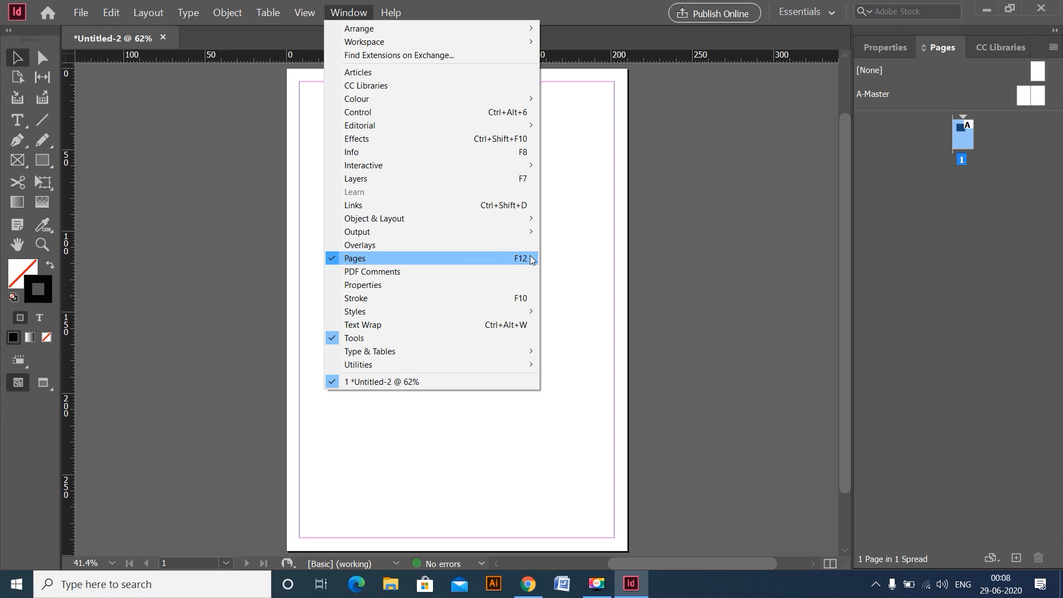
left_click(707, 242)
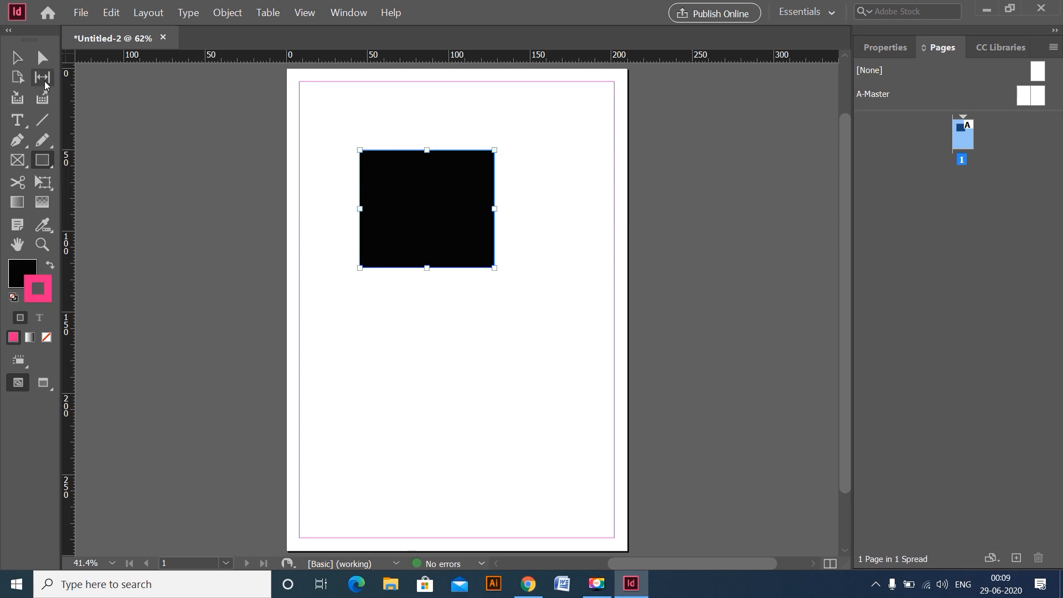
- Duplicate the yellow rectangle from the pasteboard onto the page, placing the copy below the black rectangle with the Selection tool
left_click(18, 57)
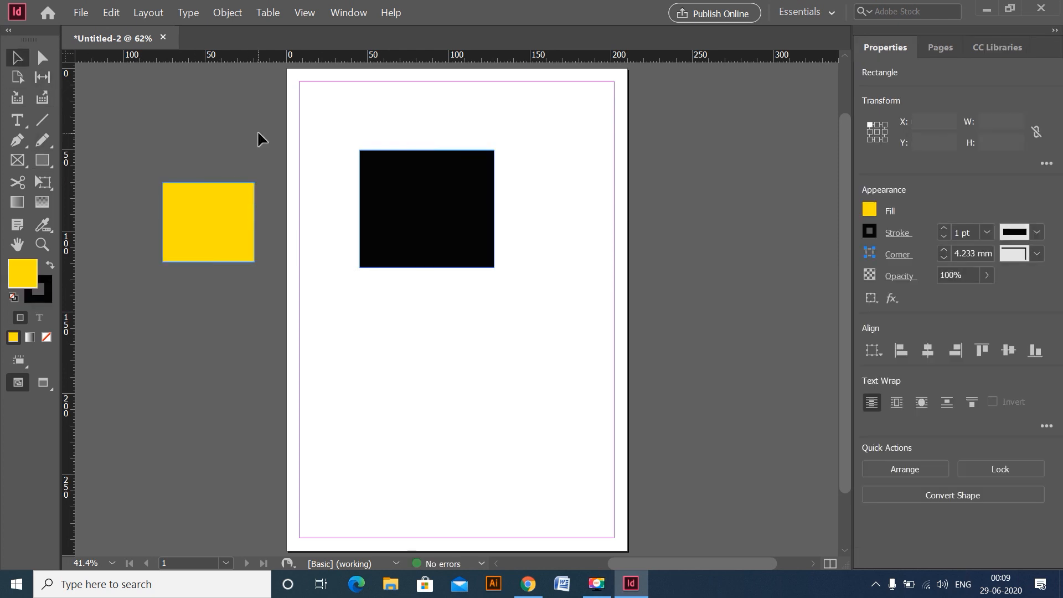
left_click(256, 131)
left_click(243, 203)
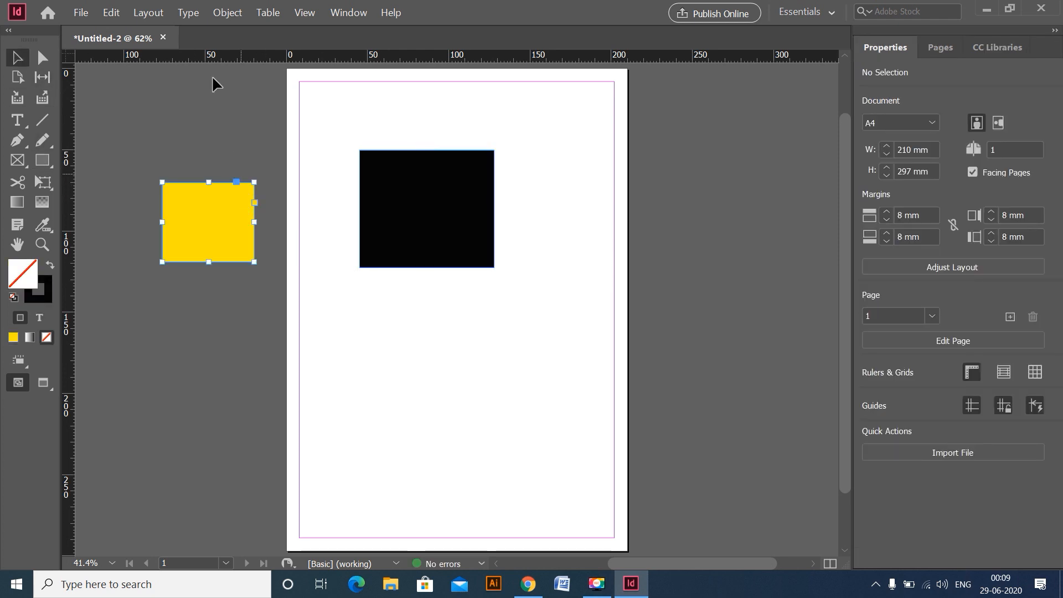
left_click_drag(206, 203, 424, 362)
key("alt+shift")
left_click(513, 325)
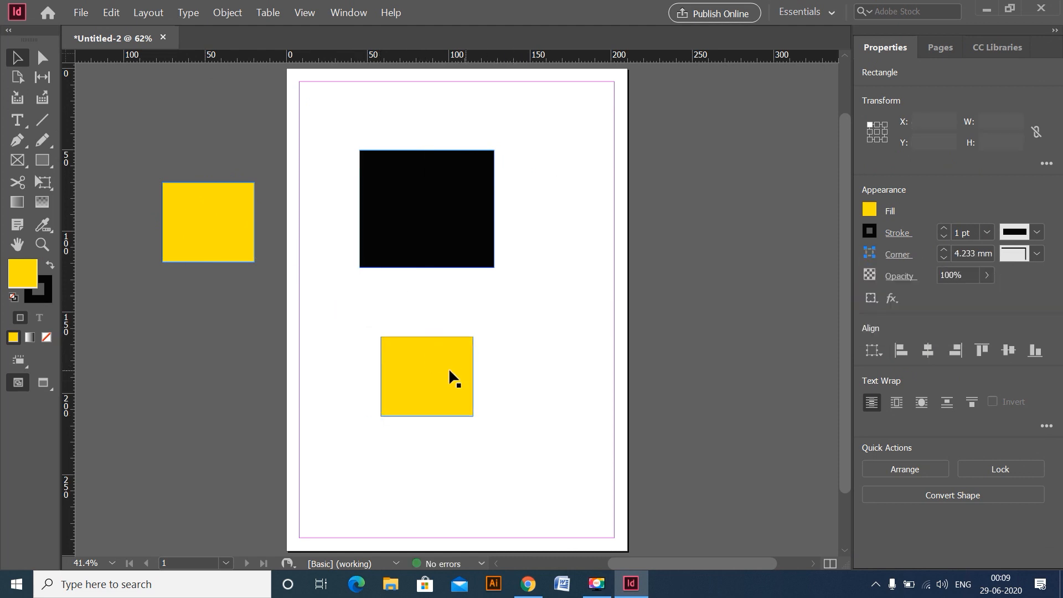
- Move the pasteboard's yellow rectangle to X -49 mm, Y 73.5 mm, overlapping the page's left edge, and preview the page briefly in Presentation mode
left_click(268, 309)
left_click_drag(221, 223, 260, 224)
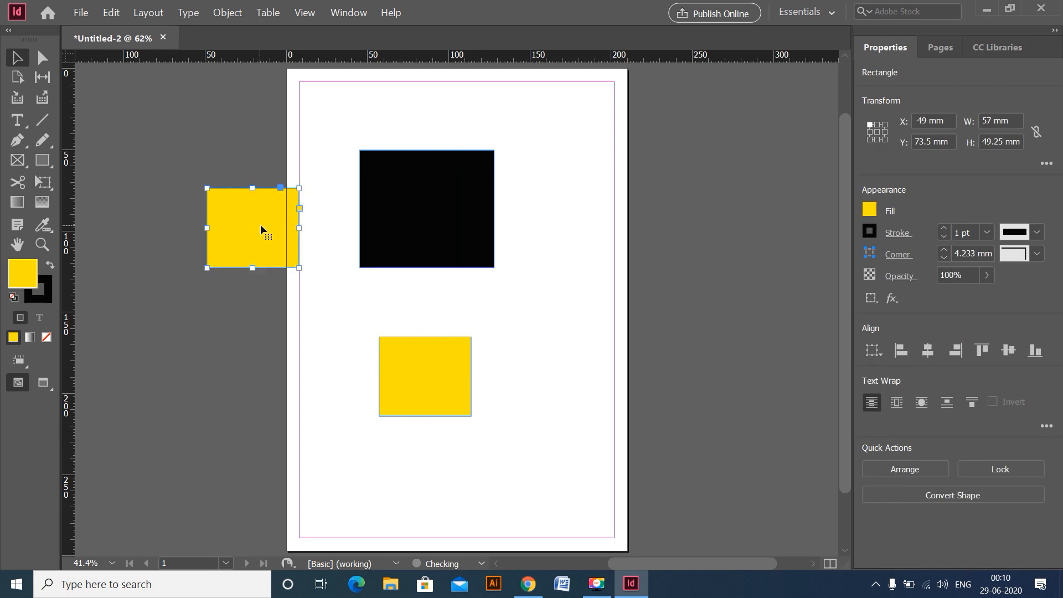
left_click(611, 298)
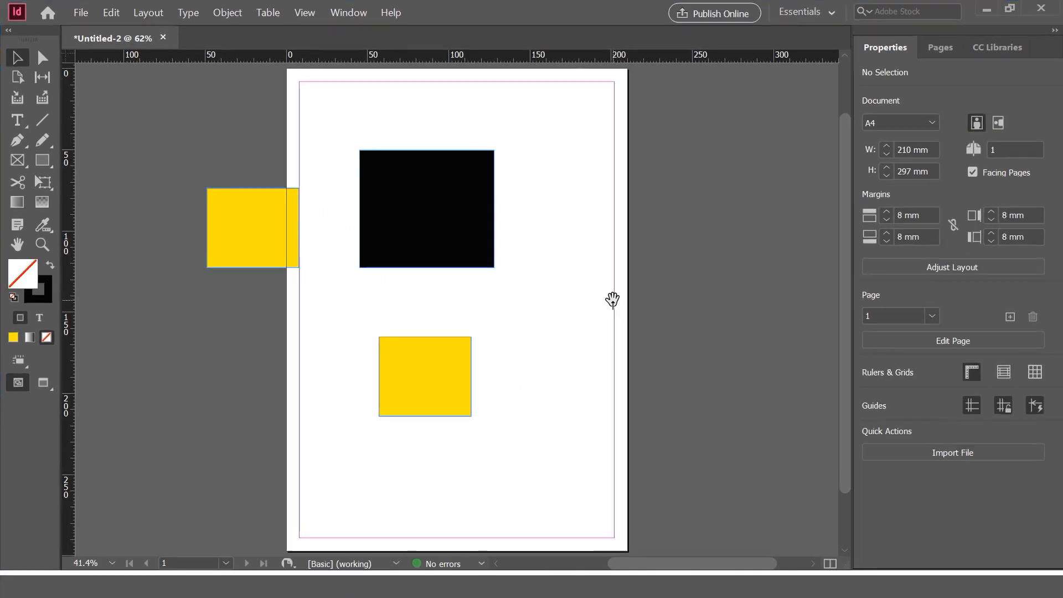
key("shift+w")
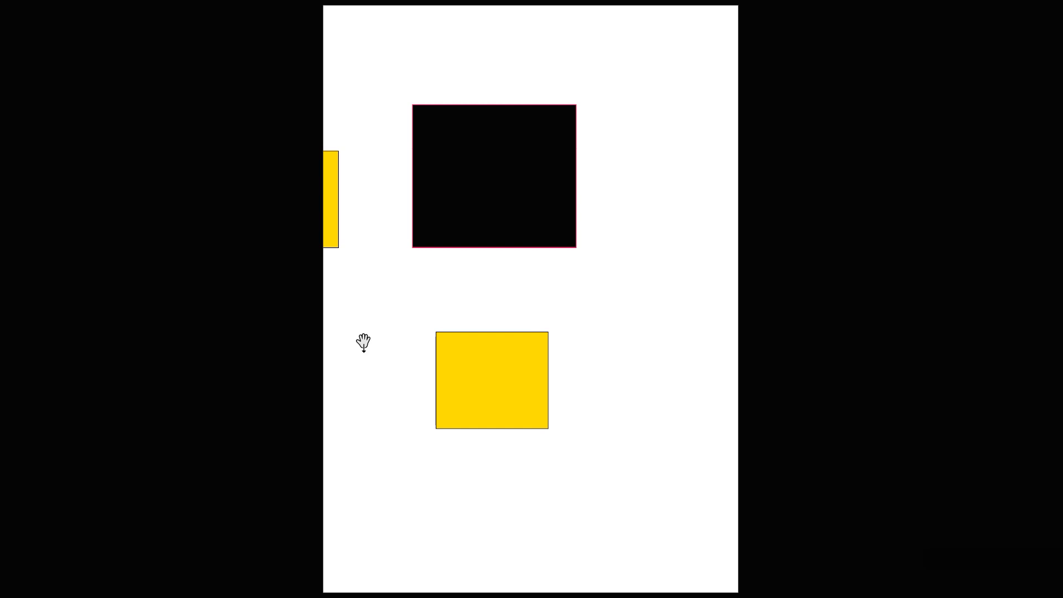
key("Escape")
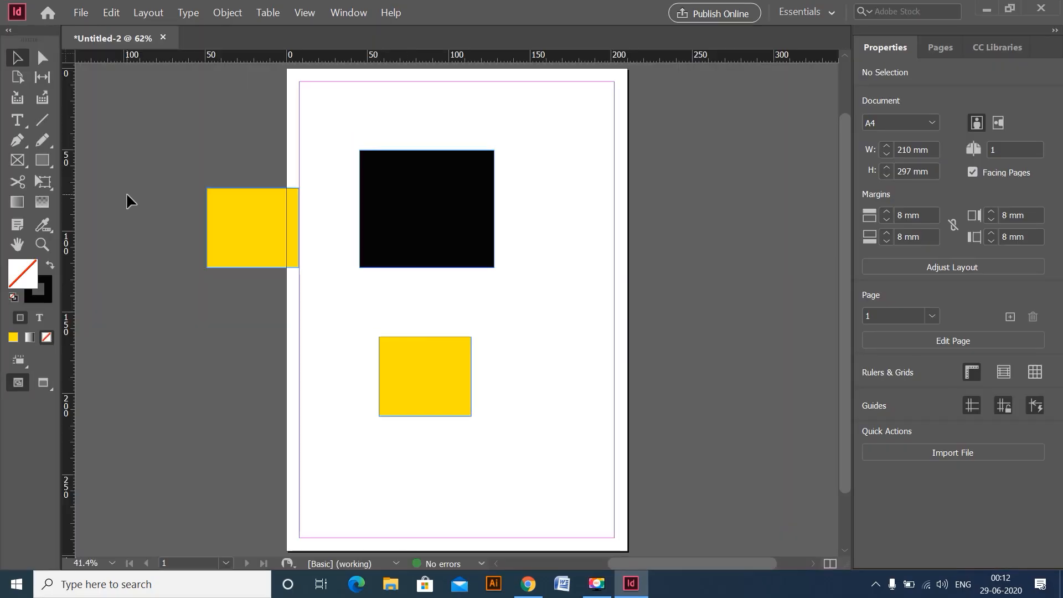